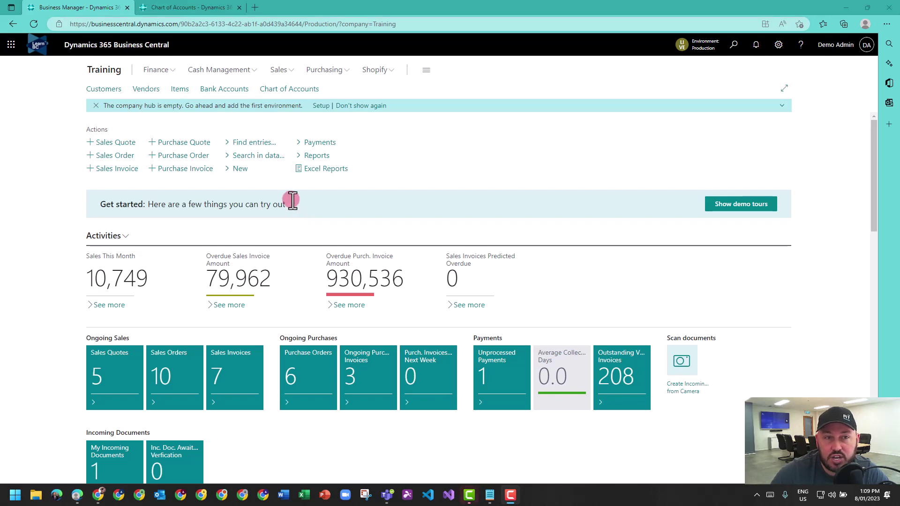
# Search for 'reconcile' and launch the Reconcile Customer and Vendor Accounts report
pyautogui.click(199, 8)
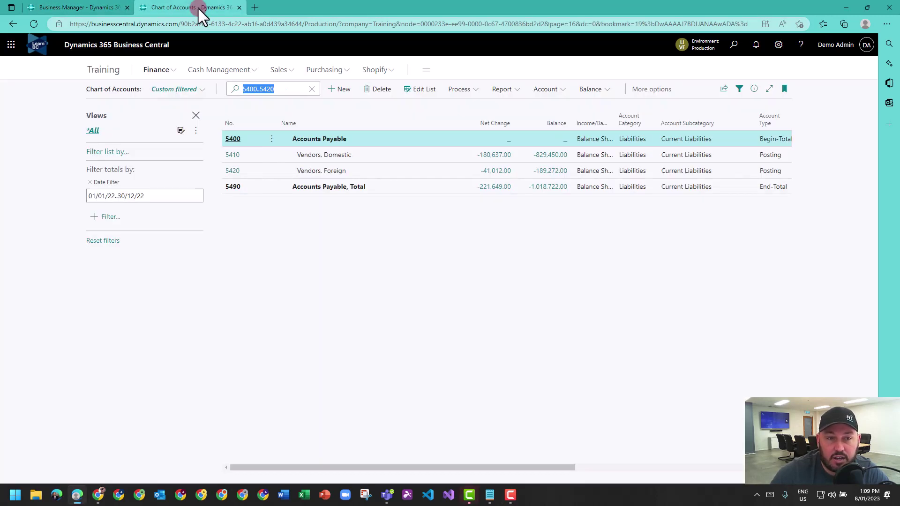
pyautogui.click(247, 89)
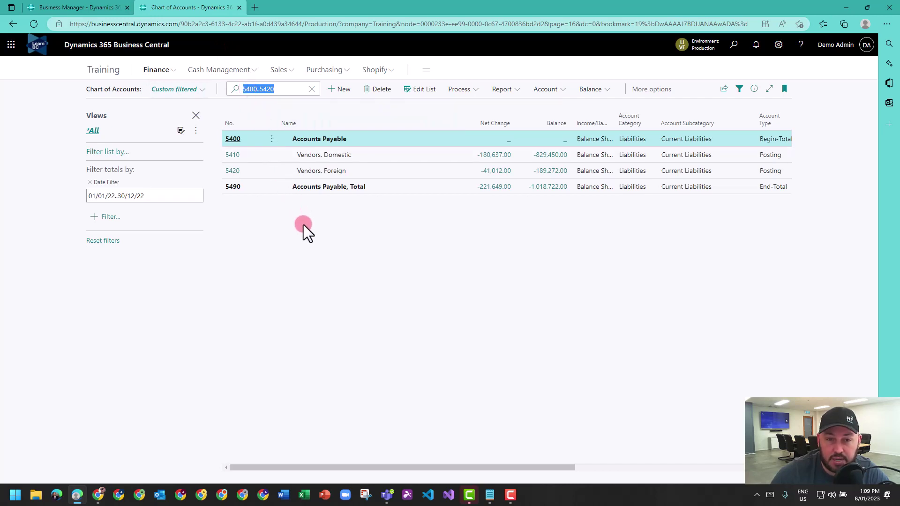
pyautogui.moveTo(323, 155)
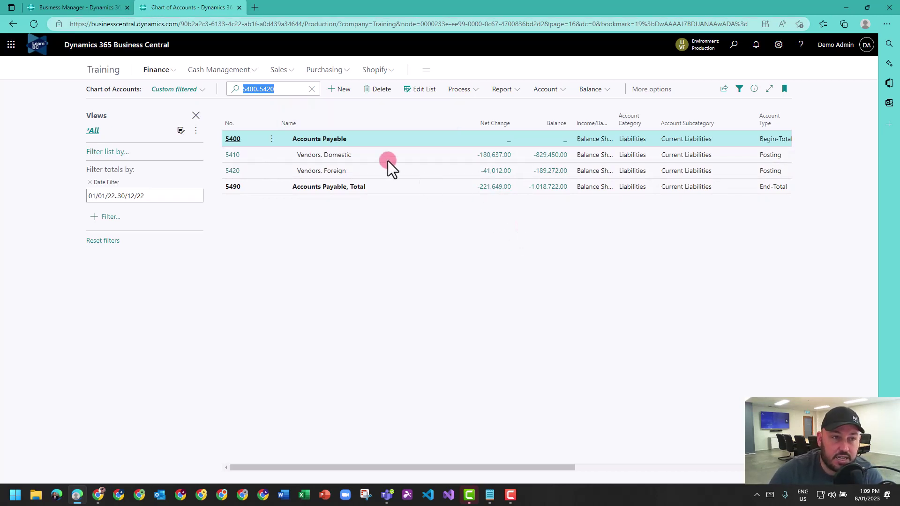
pyautogui.click(92, 7)
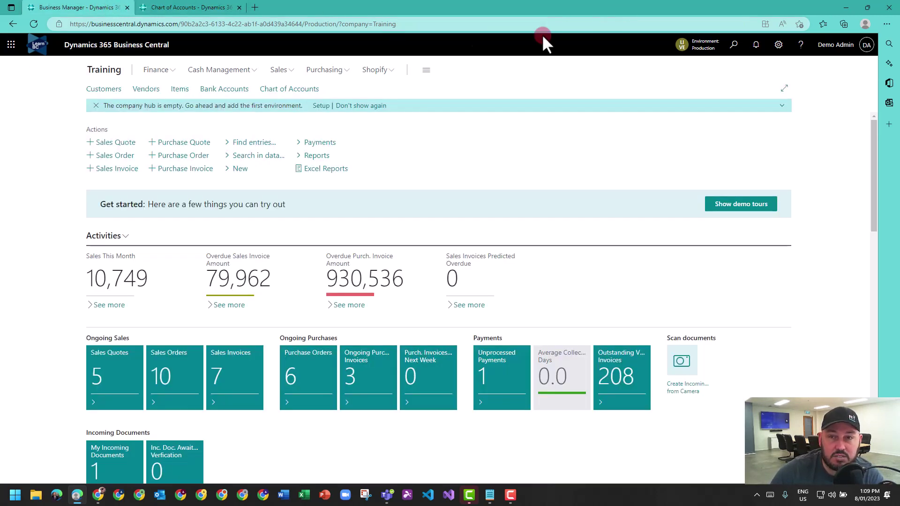
pyautogui.click(733, 46)
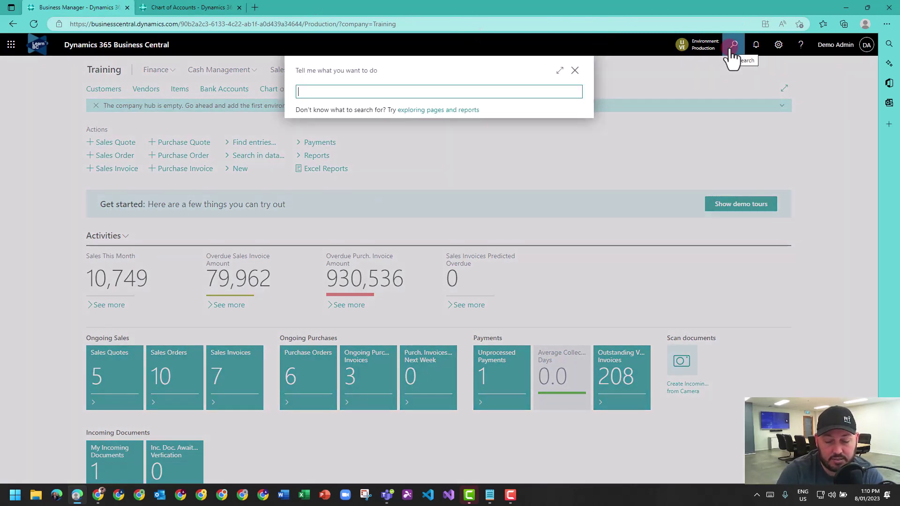
pyautogui.write('reconcile')
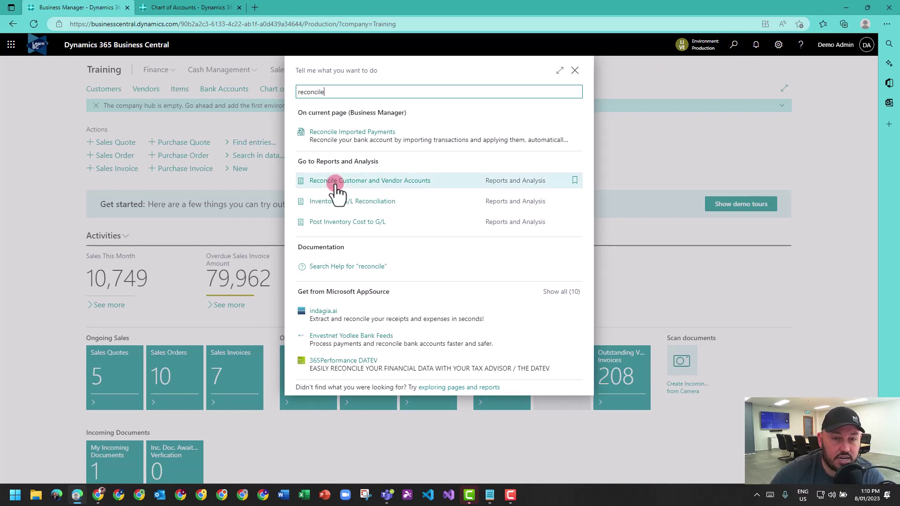
pyautogui.click(335, 183)
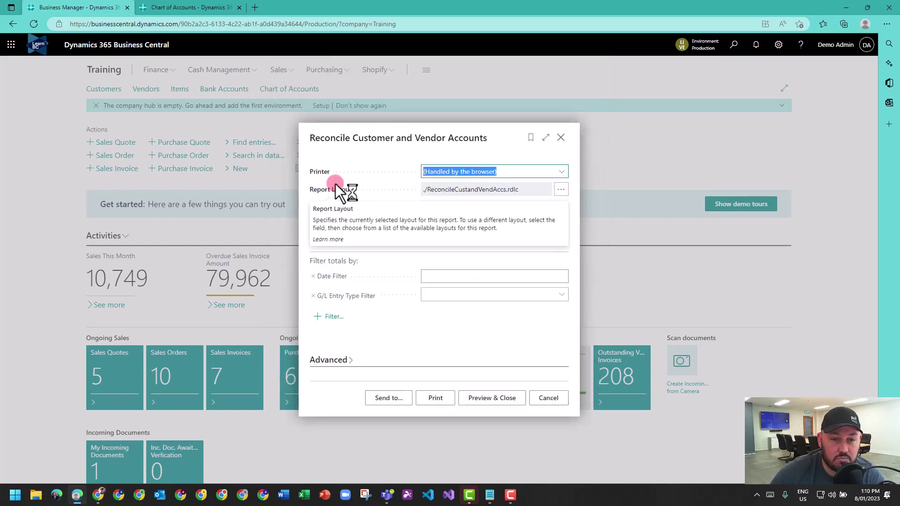
# Filter the report's G/L account No. to 5400..5420, copied from the chart of accounts
pyautogui.click(332, 238)
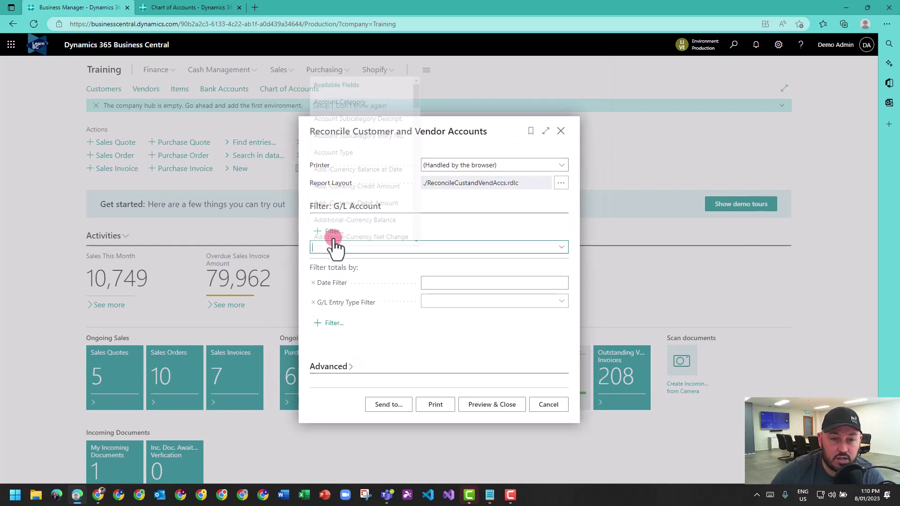
pyautogui.write('No')
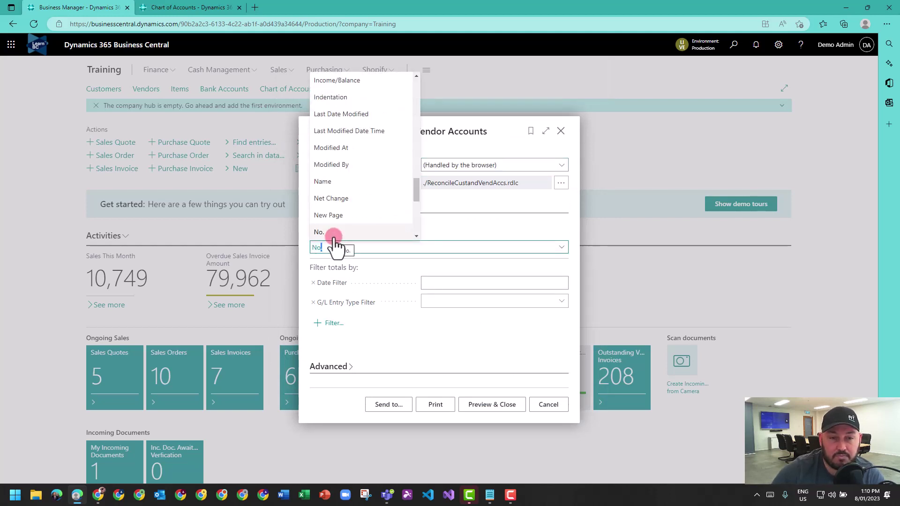
pyautogui.click(320, 232)
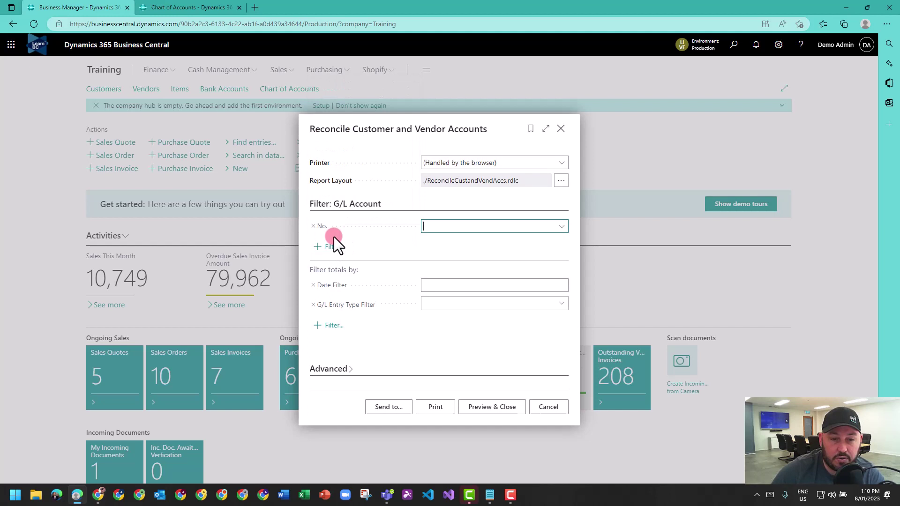
pyautogui.click(196, 8)
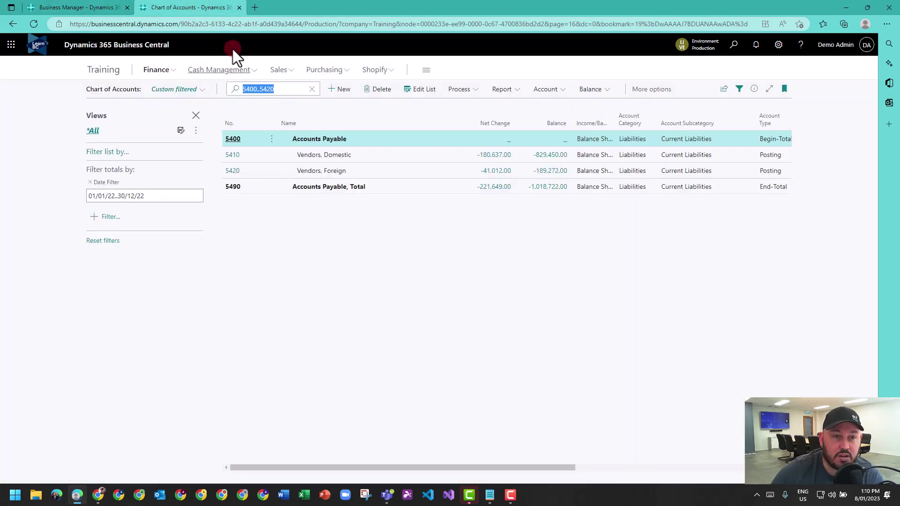
pyautogui.doubleClick(252, 88)
pyautogui.hotkey('ctrl', 'c')
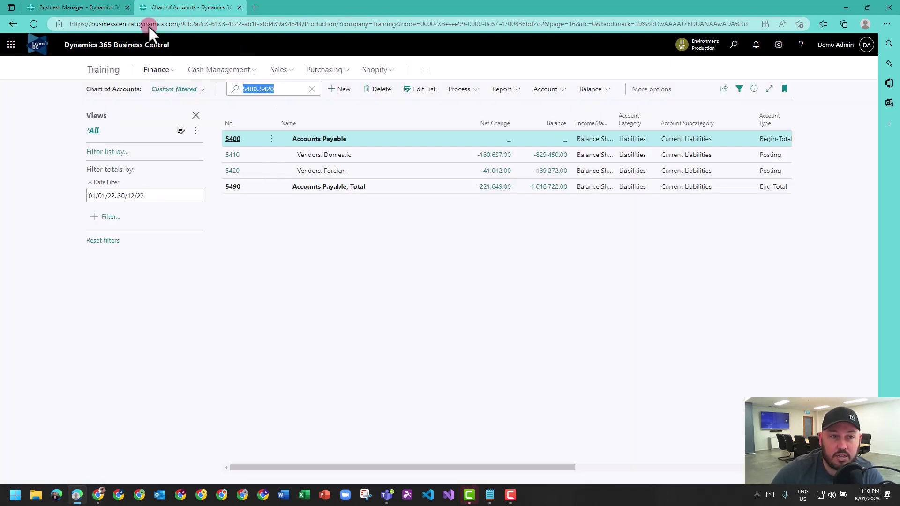
pyautogui.click(78, 7)
pyautogui.hotkey('ctrl', 'v')
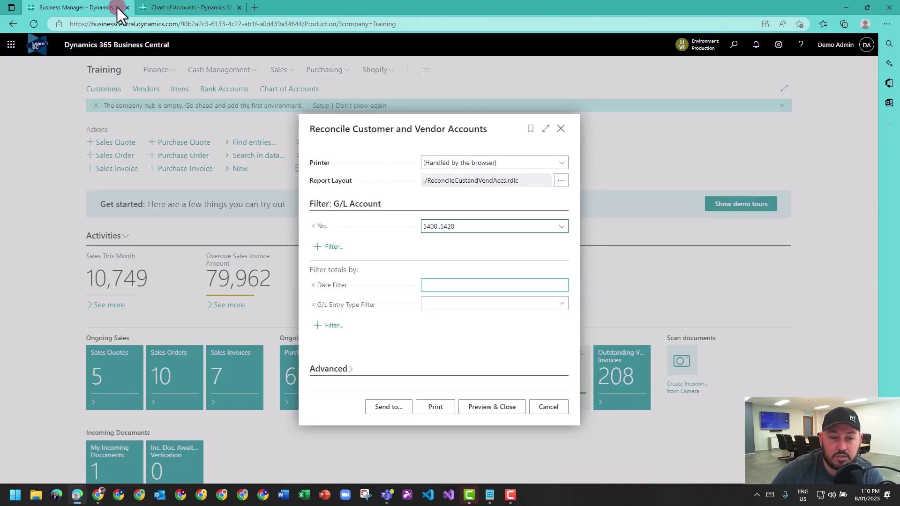
# Set the report Date Filter to 01/01/22..30/12/22, copied from the chart of accounts
pyautogui.click(184, 8)
pyautogui.click(151, 195)
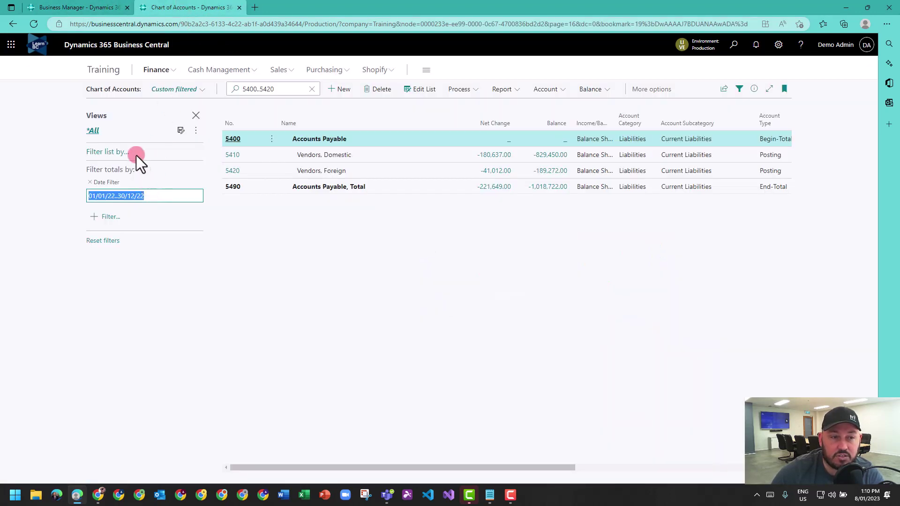
pyautogui.click(79, 7)
pyautogui.click(413, 350)
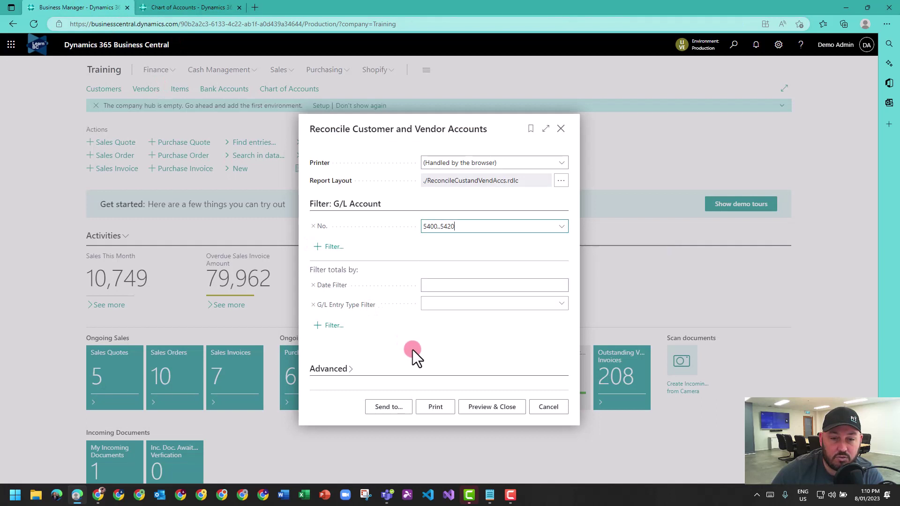
pyautogui.click(447, 284)
pyautogui.write('01/01/22..30/12/22')
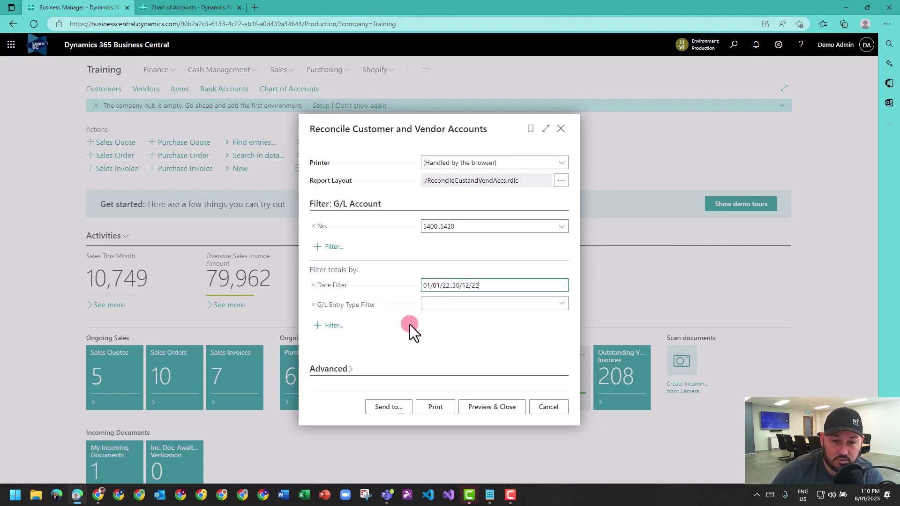
pyautogui.click(404, 331)
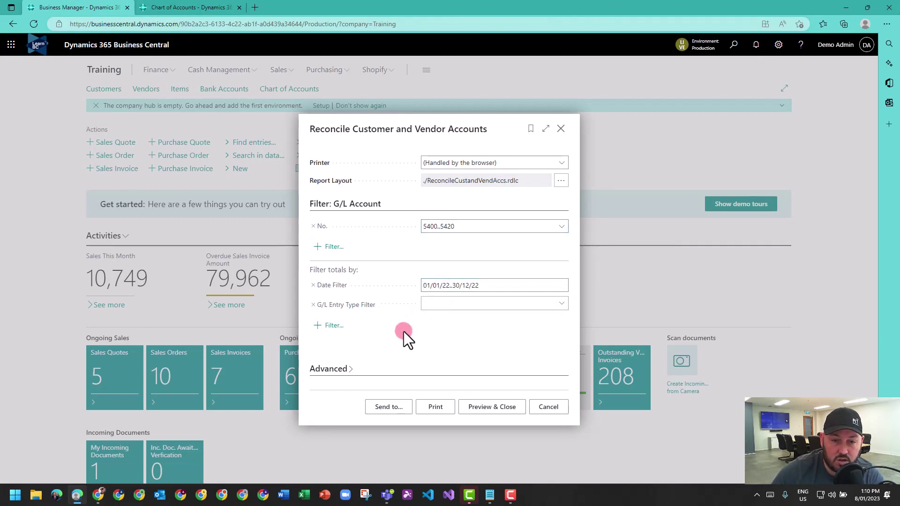
# Preview the report zoomed in two levels, then bring up the filtered chart of accounts
pyautogui.click(491, 407)
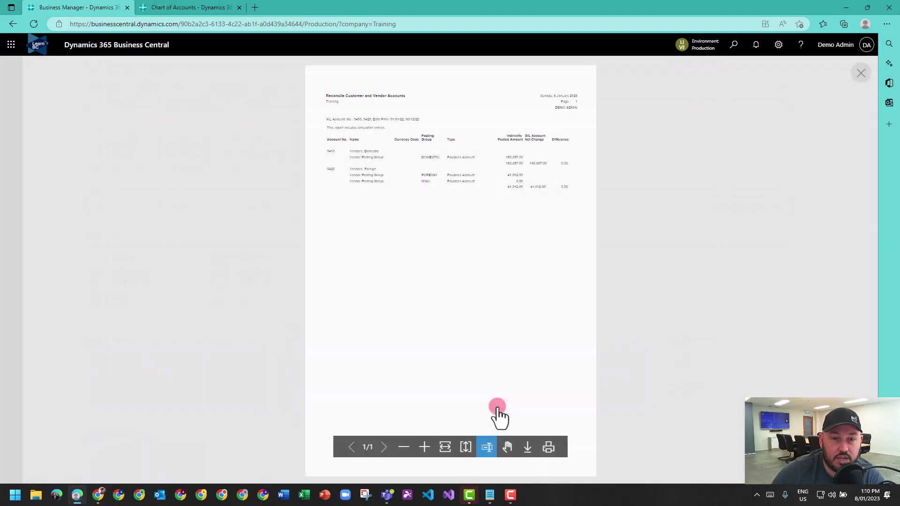
pyautogui.click(428, 448)
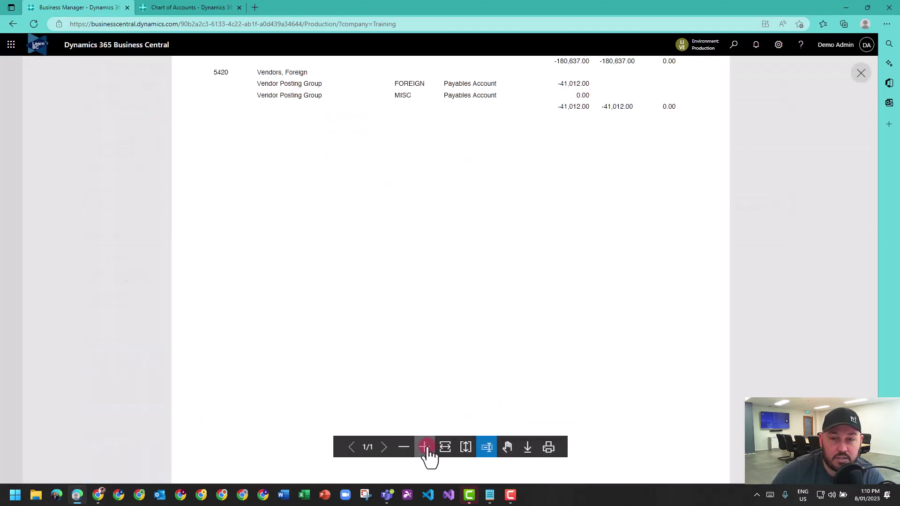
pyautogui.click(428, 448)
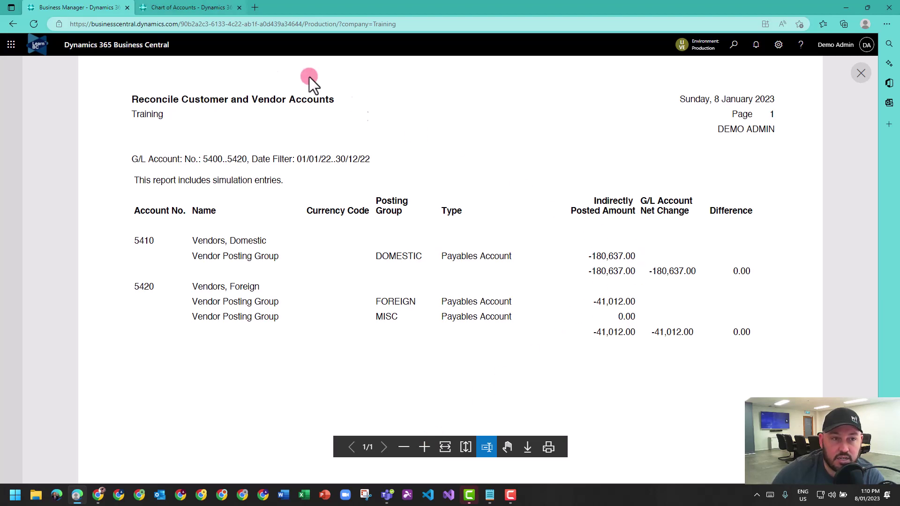
pyautogui.click(183, 9)
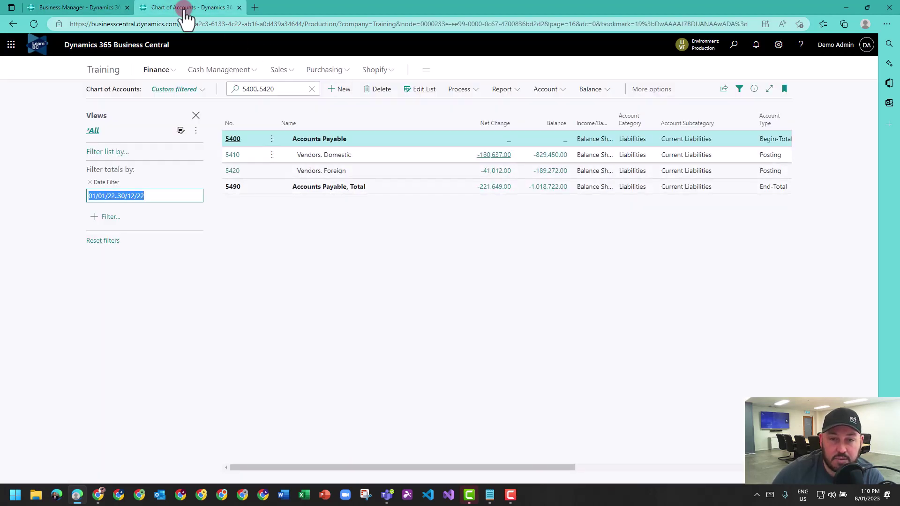
# Compare the preview against chart of accounts net changes, then close the report viewer
pyautogui.click(77, 7)
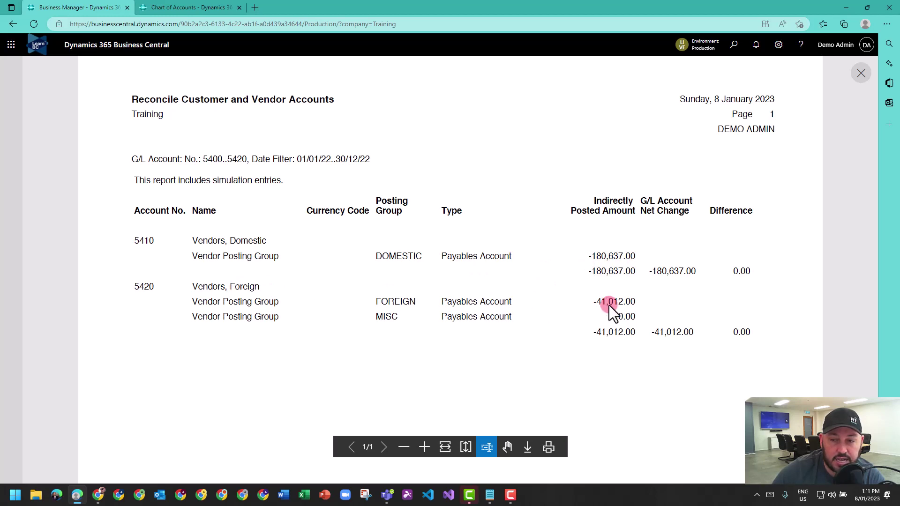
pyautogui.click(203, 7)
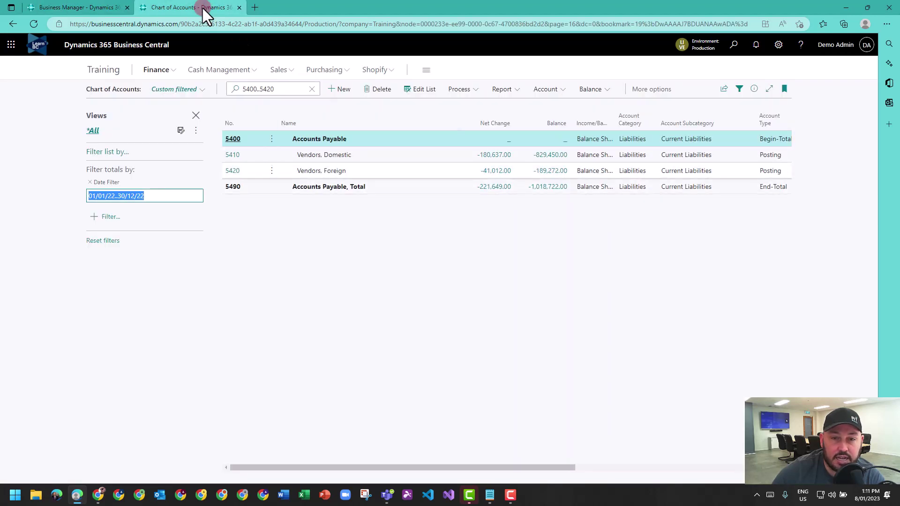
pyautogui.click(78, 7)
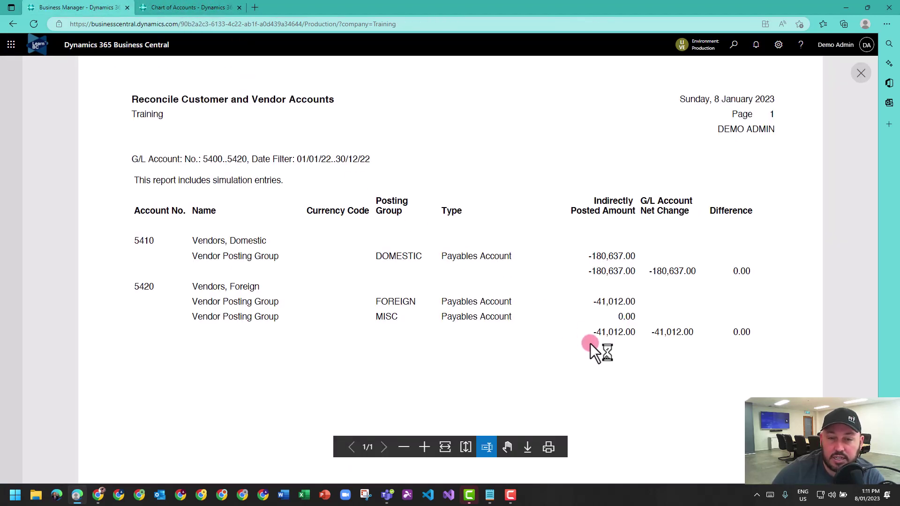
pyautogui.click(860, 74)
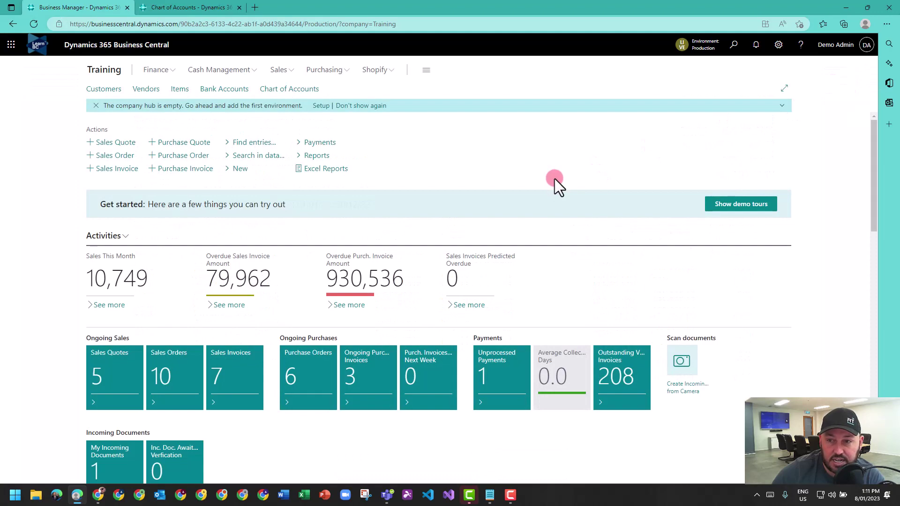